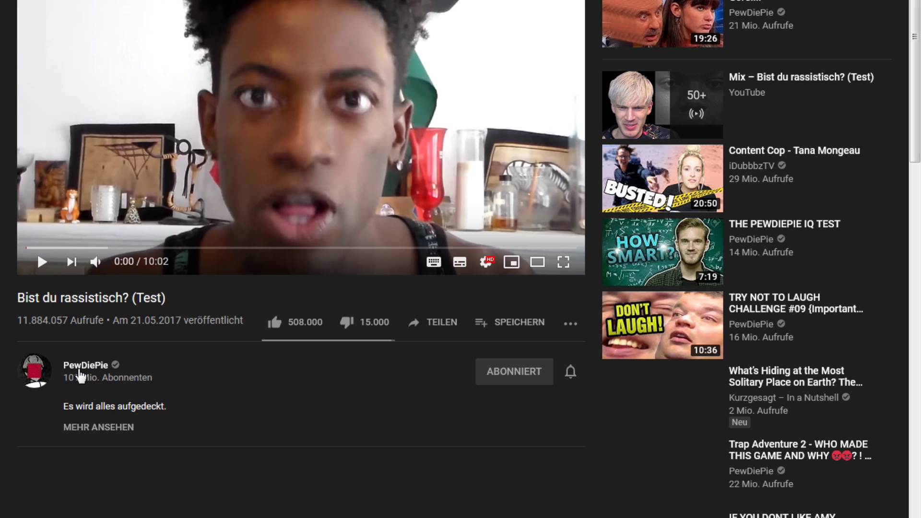
# Step: Expand the video description to reveal the subtitle credits
pyautogui.moveTo(29, 298); pyautogui.dragTo(182, 307)
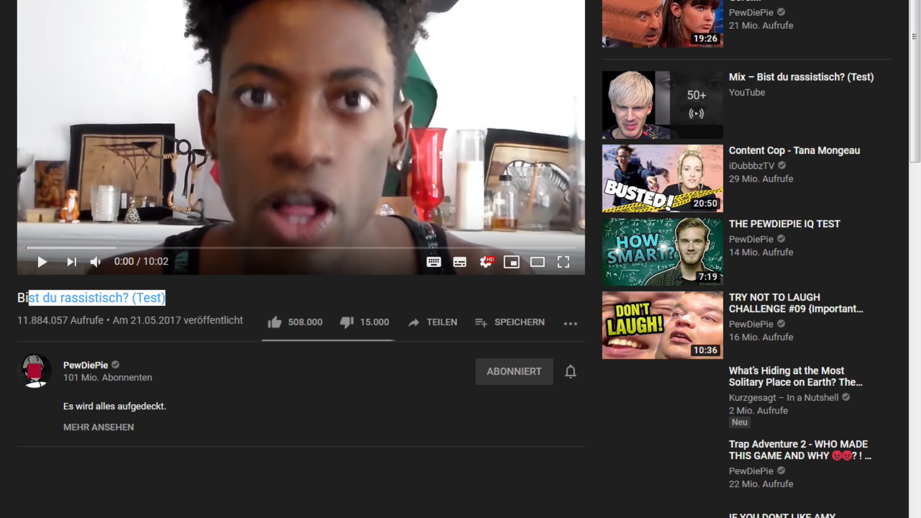
pyautogui.click(175, 382)
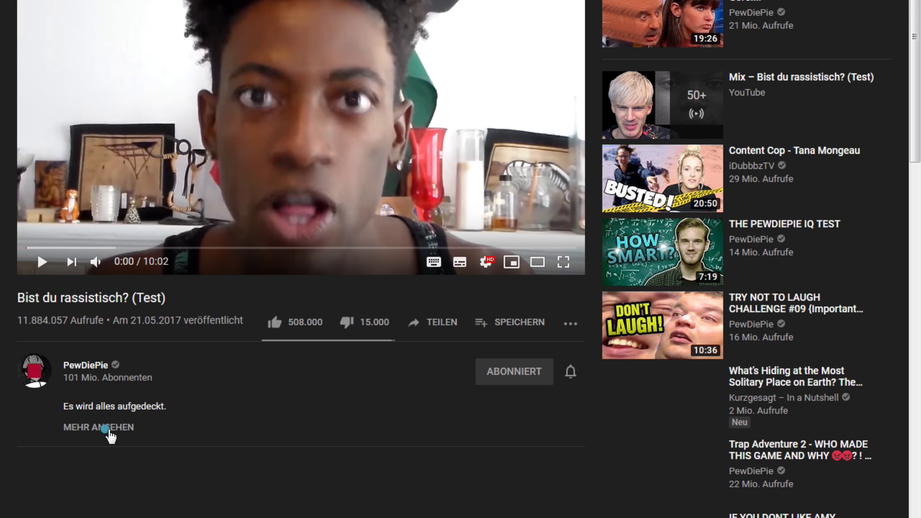
pyautogui.click(105, 428)
pyautogui.scroll(-5, 232, 381)
pyautogui.scroll(5, 228, 345)
# Step: Switch the player's subtitles (Untertitel) to English
pyautogui.click(486, 262)
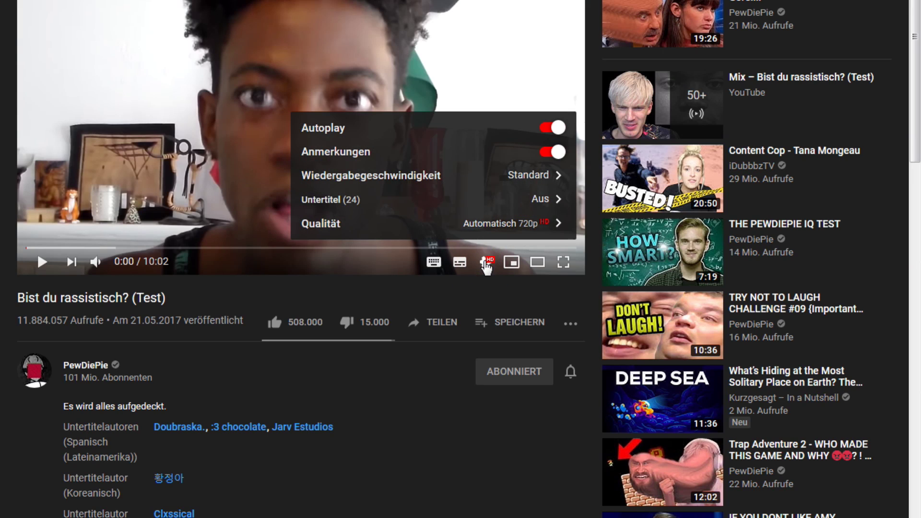
pyautogui.click(434, 201)
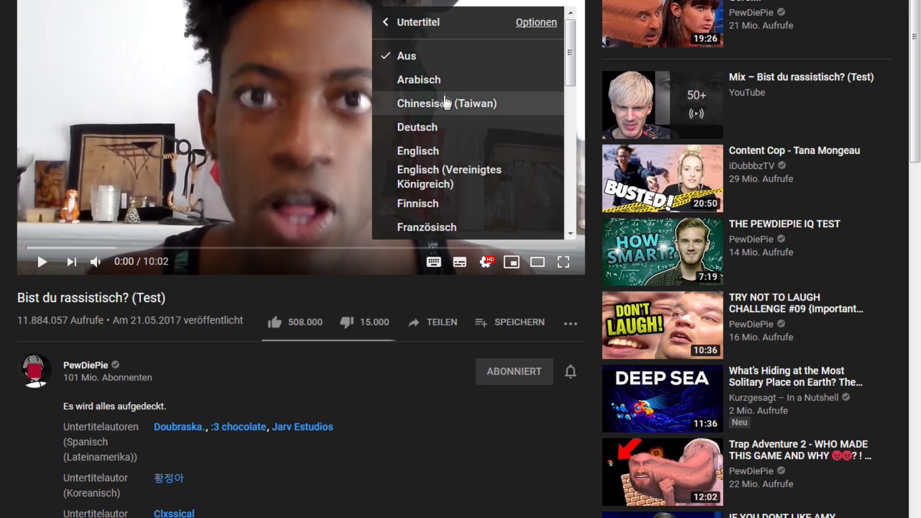
pyautogui.click(464, 150)
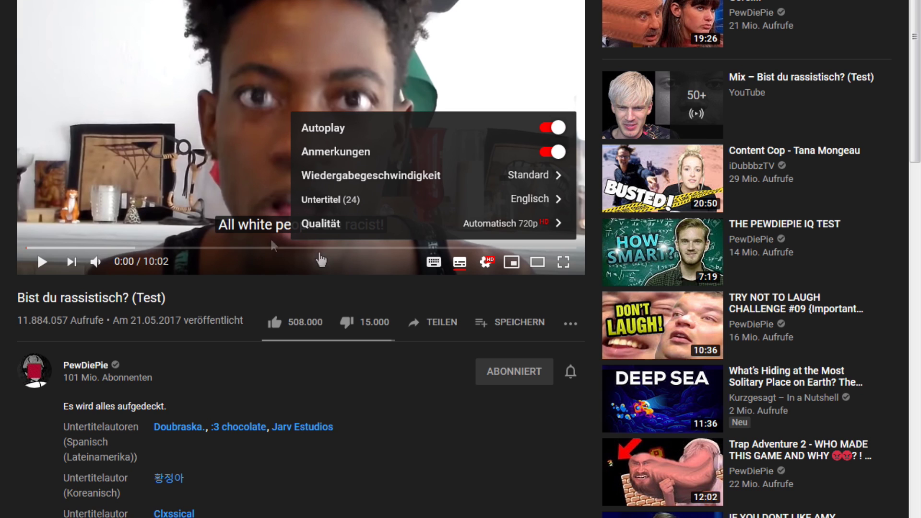
pyautogui.click(194, 305)
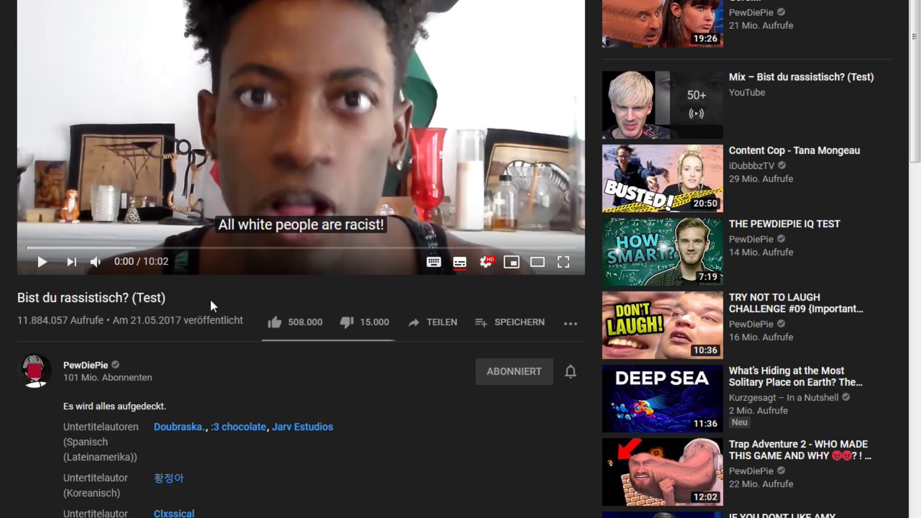
pyautogui.scroll(-20, 181, 336)
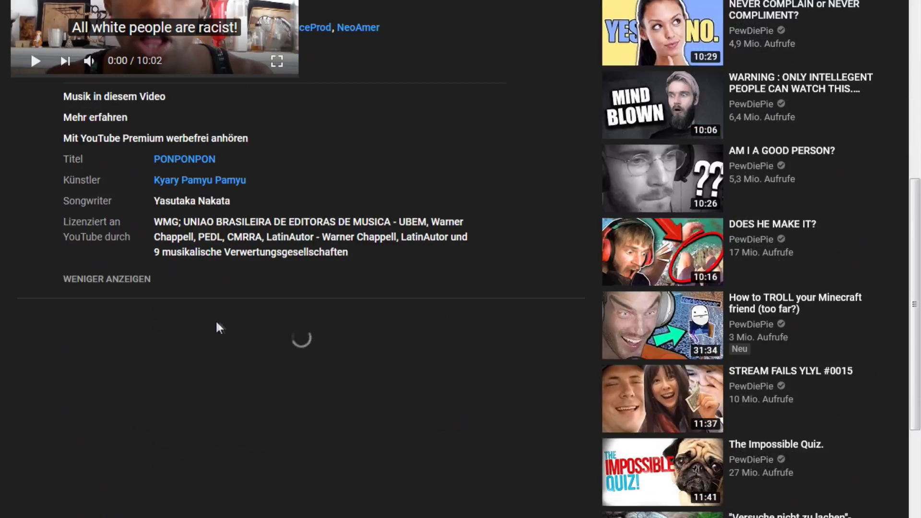
pyautogui.scroll(17, 218, 326)
pyautogui.scroll(3, 221, 320)
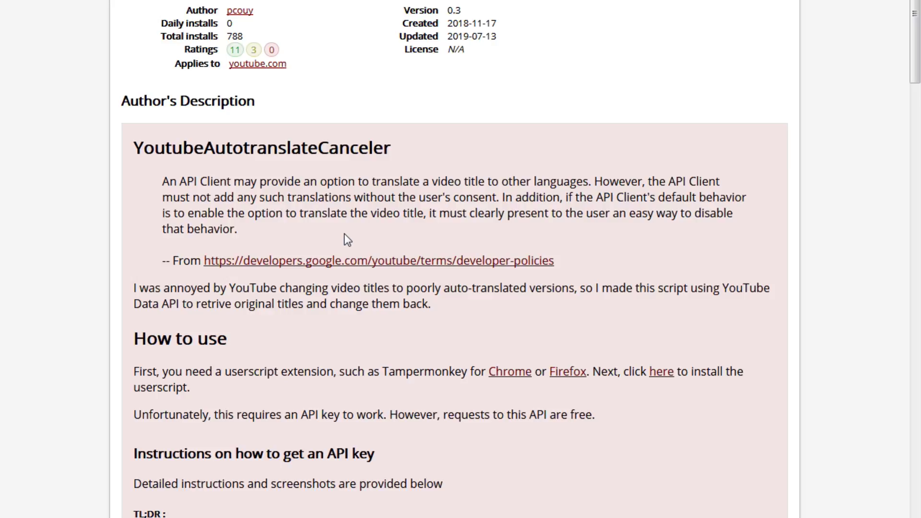
# Step: Read the How to use section, highlighting 'userscript', 'Tampermonkey' and the whole paragraph
pyautogui.scroll(3, 348, 240)
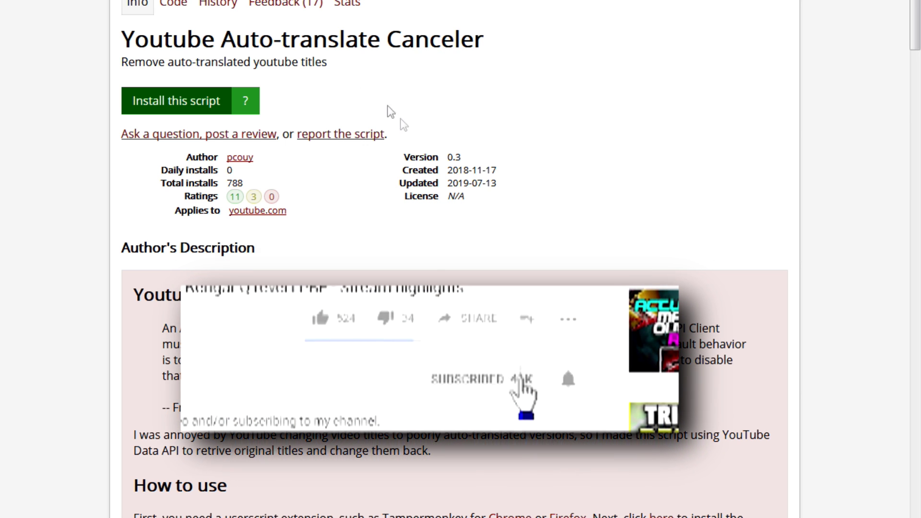
pyautogui.scroll(-6, 390, 113)
pyautogui.moveTo(238, 226); pyautogui.dragTo(344, 226)
pyautogui.doubleClick(247, 226)
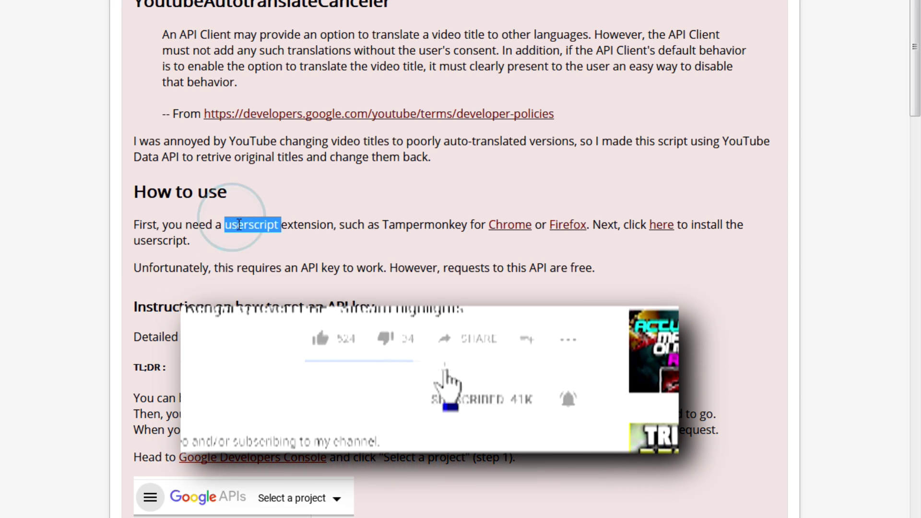
pyautogui.click(240, 215)
pyautogui.tripleClick(428, 225)
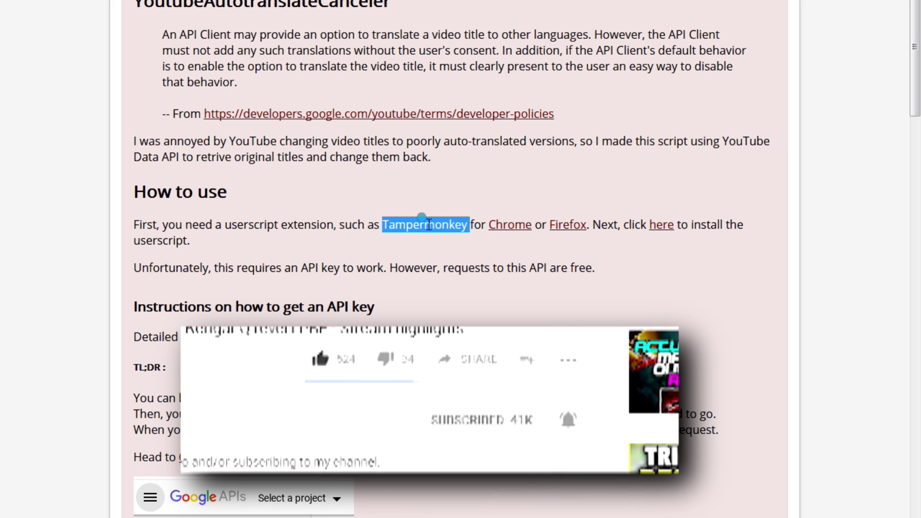
pyautogui.click(428, 226)
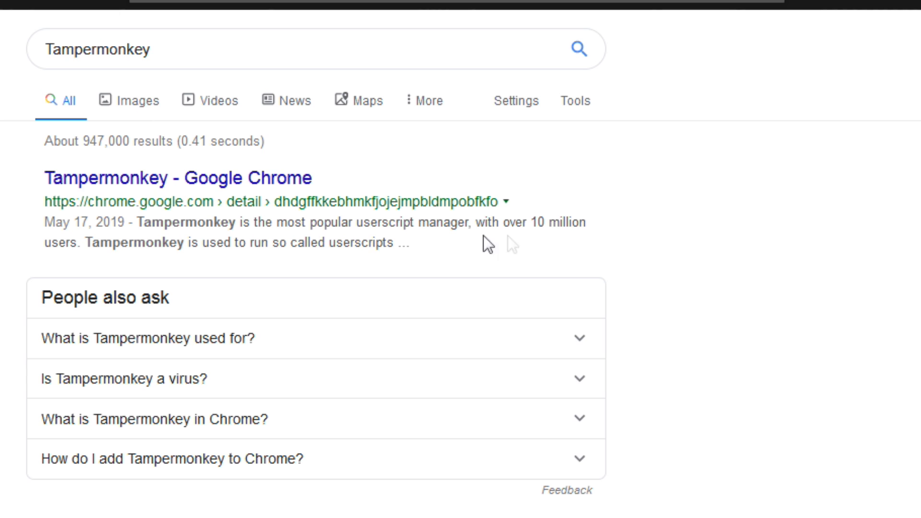
# Step: Search 'Tampermonkey firefox' and add Tampermonkey from its Mozilla add-on page
pyautogui.click(102, 176)
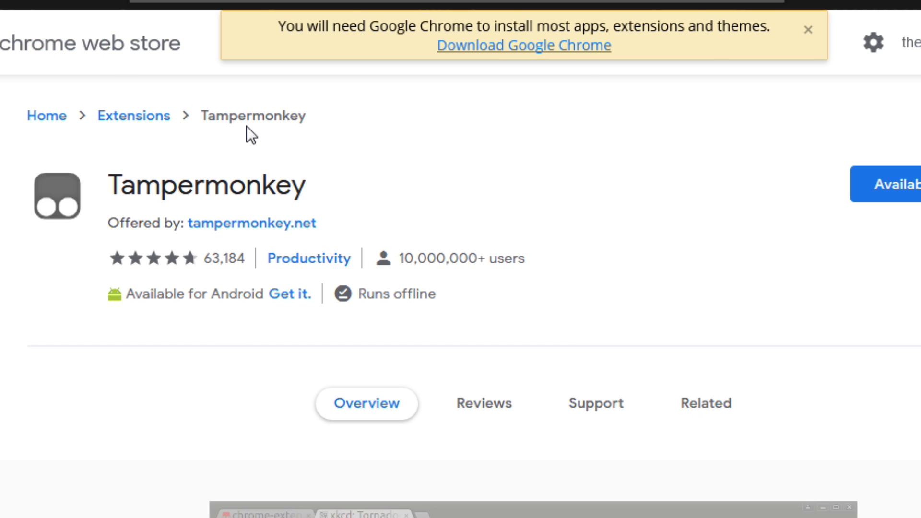
pyautogui.hotkey('alt', 'Left')
pyautogui.click(266, 50)
pyautogui.write('firefox')
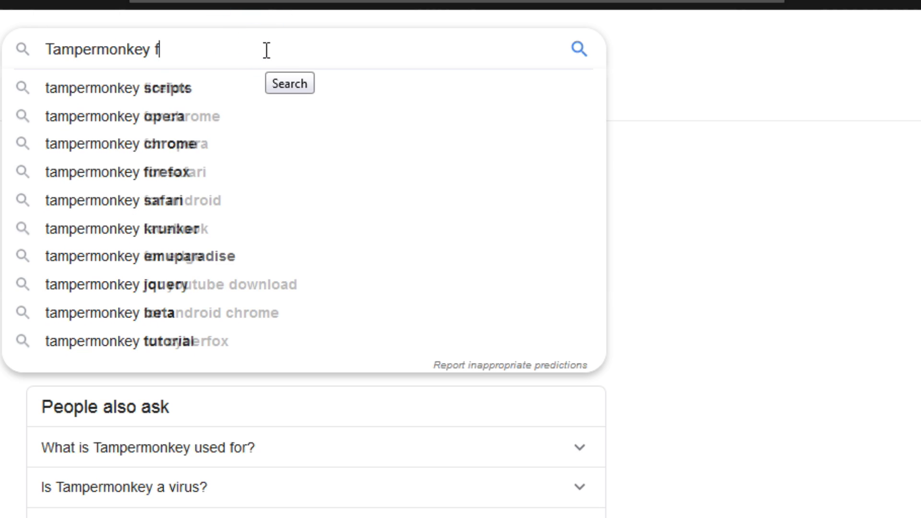
pyautogui.press('Return')
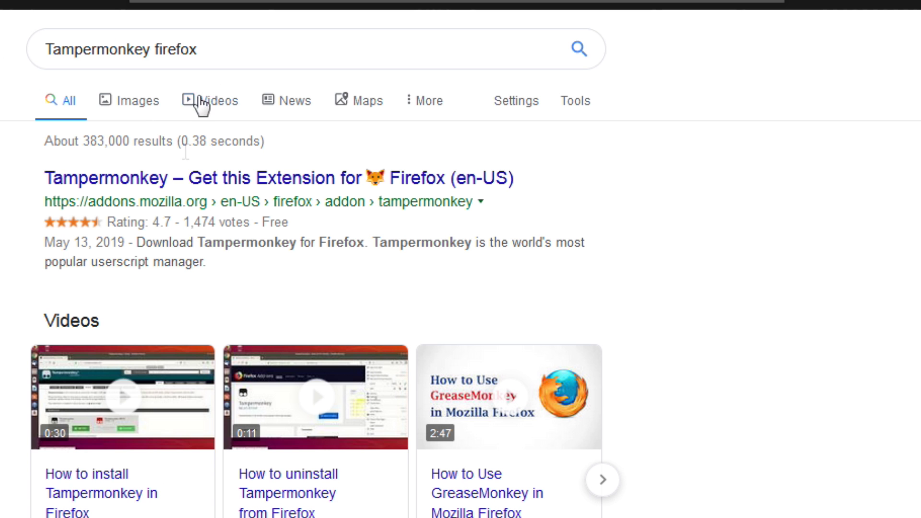
pyautogui.click(194, 202)
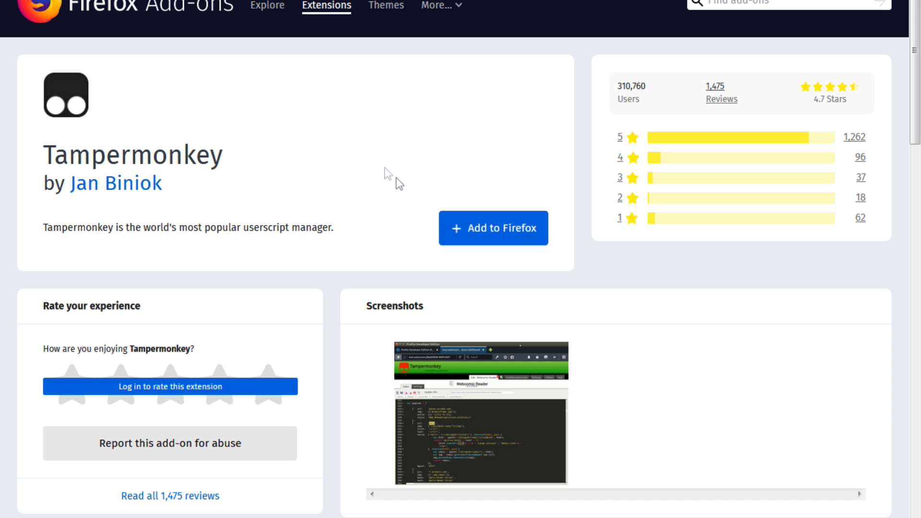
pyautogui.click(495, 242)
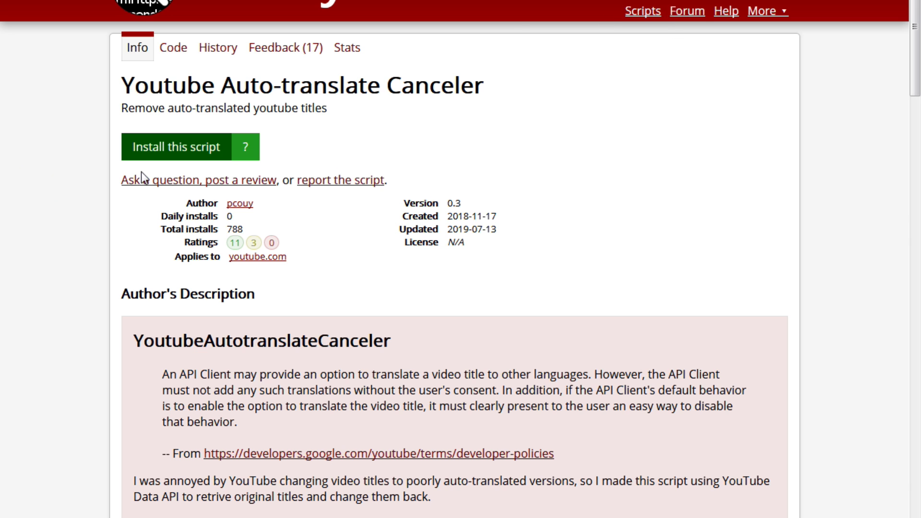
# Step: Install Youtube Auto-translate Canceler v0.3 from Greasy Fork and confirm in Tampermonkey
pyautogui.click(153, 149)
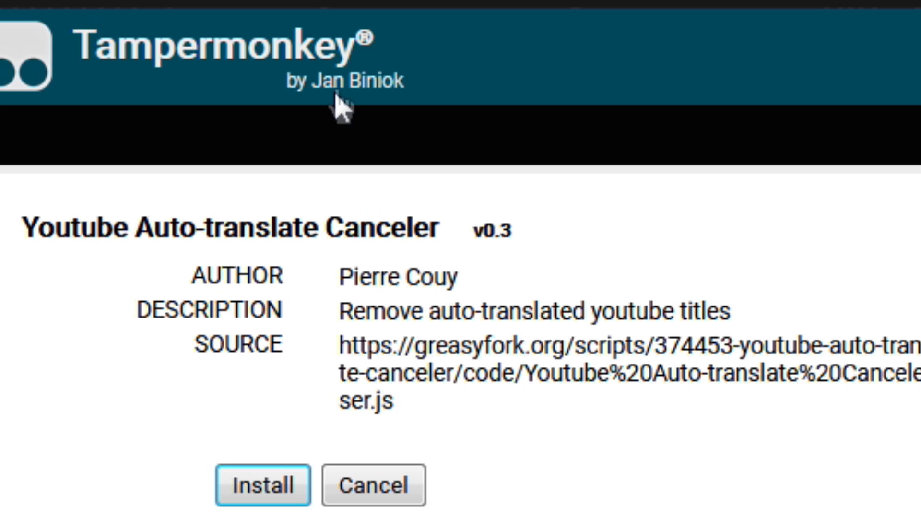
pyautogui.click(247, 490)
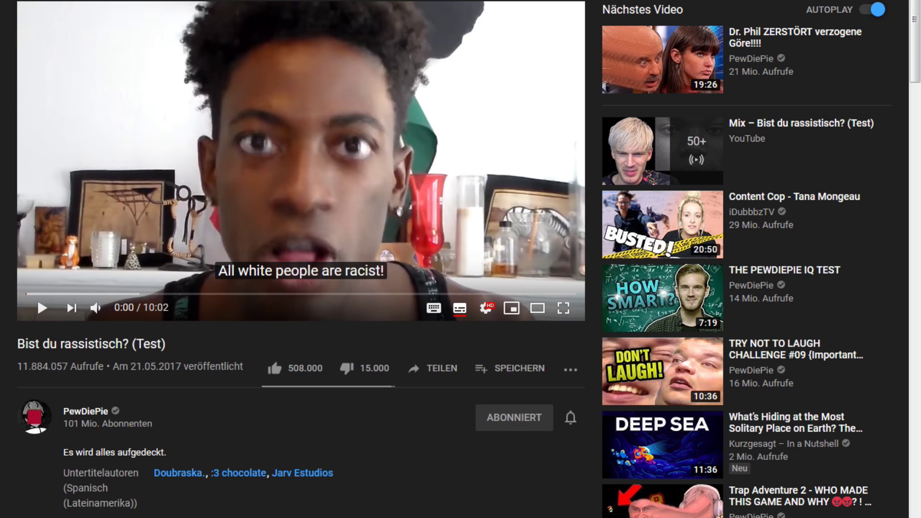
# Step: Check the Auto-translate Canceler script in Tampermonkey, reload the video, then create a Google APIs project
pyautogui.click(877, 0)
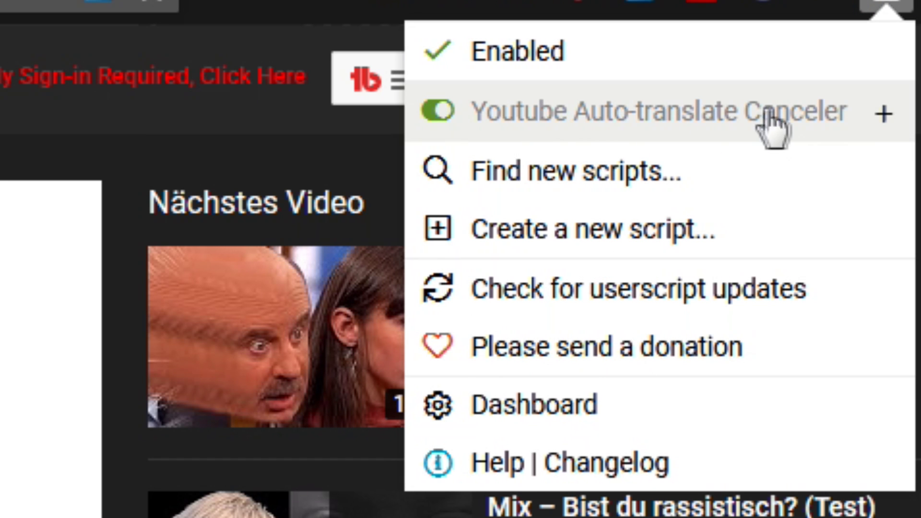
pyautogui.click(448, 114)
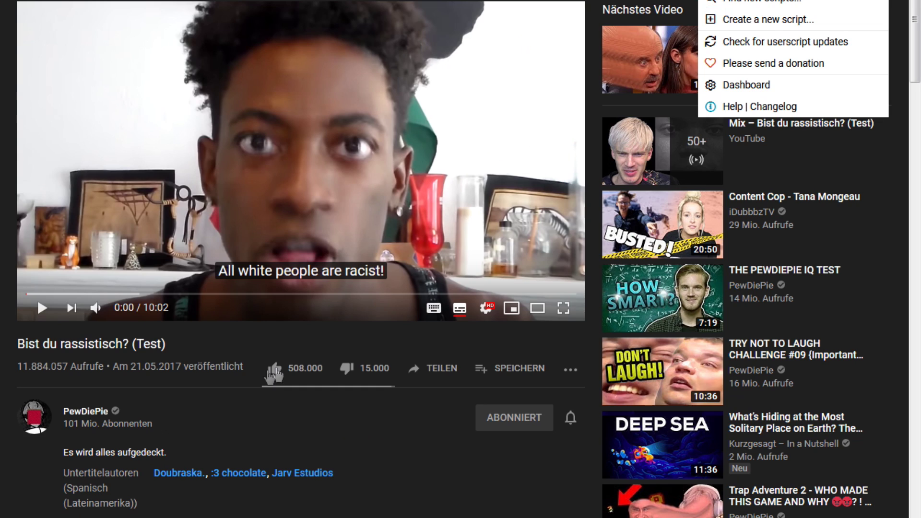
pyautogui.click(216, 343)
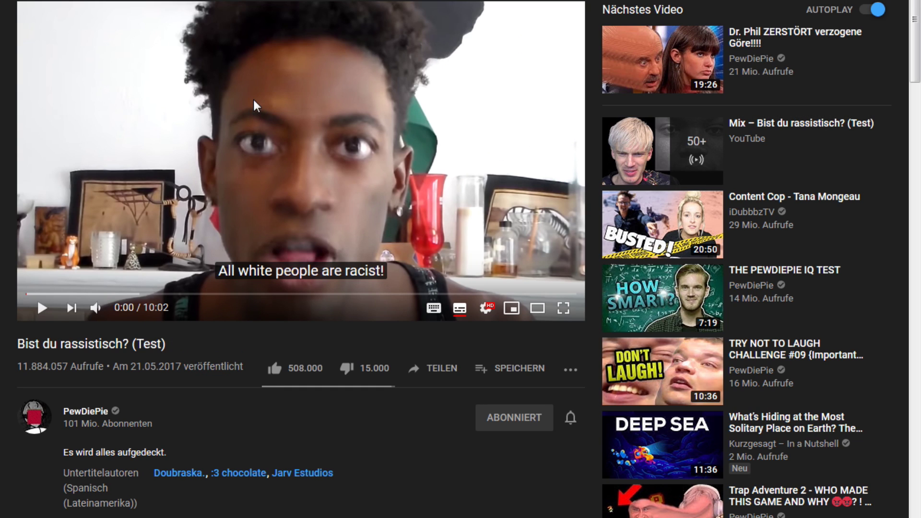
pyautogui.press('F5')
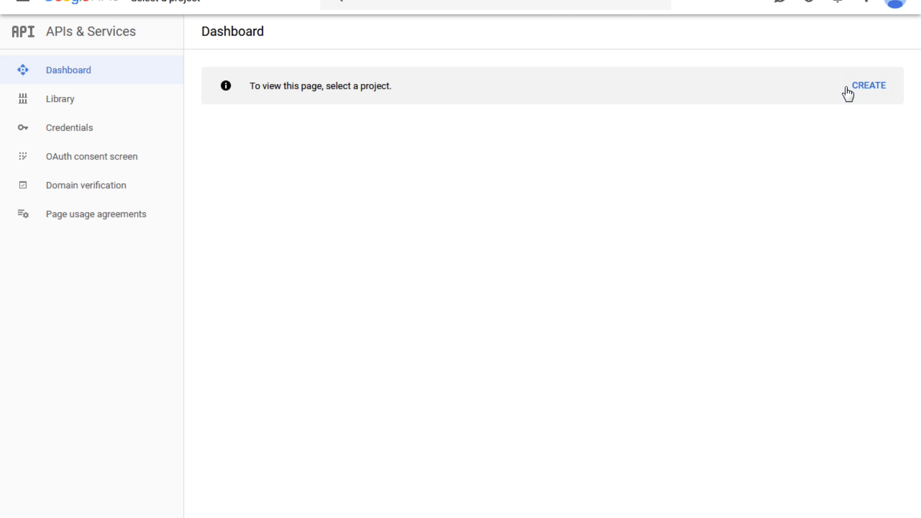
pyautogui.click(848, 92)
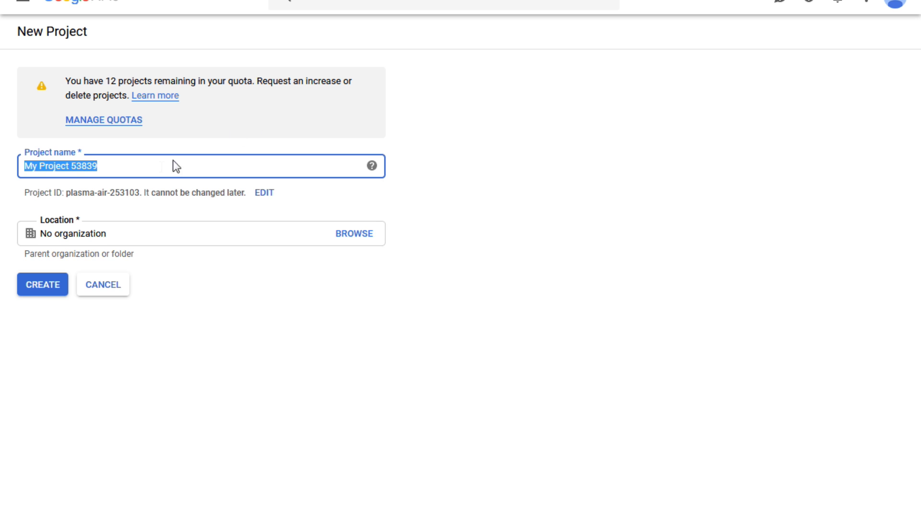
# Step: Create the DisableTranslate project, enable YouTube Data API v3, and start creating credentials
pyautogui.write('DisableTranslate')
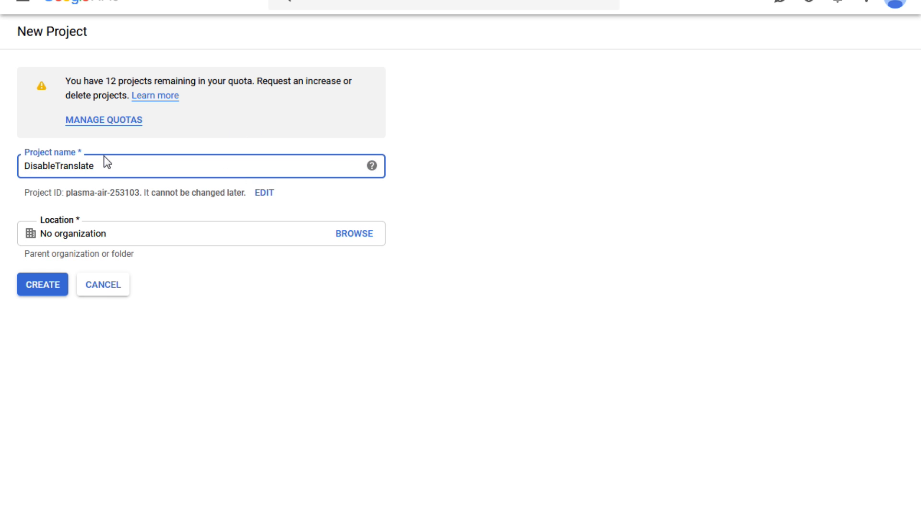
pyautogui.click(40, 287)
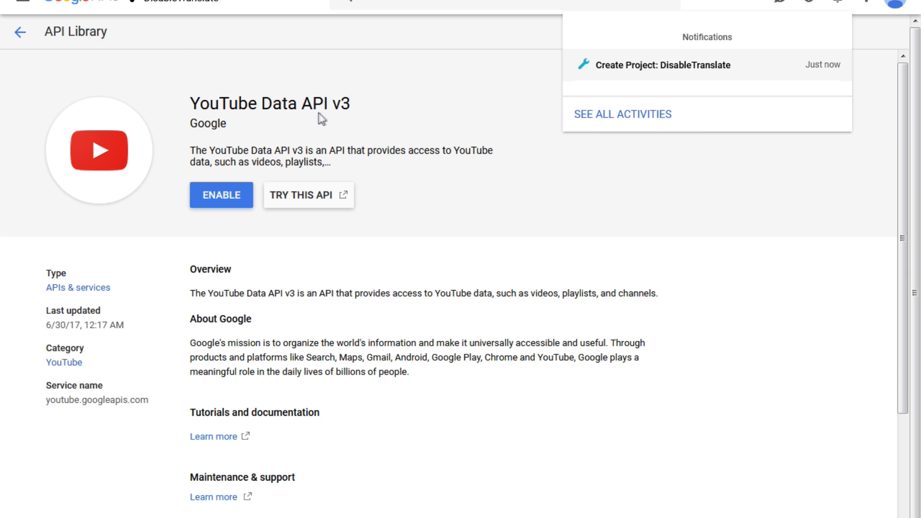
pyautogui.click(215, 194)
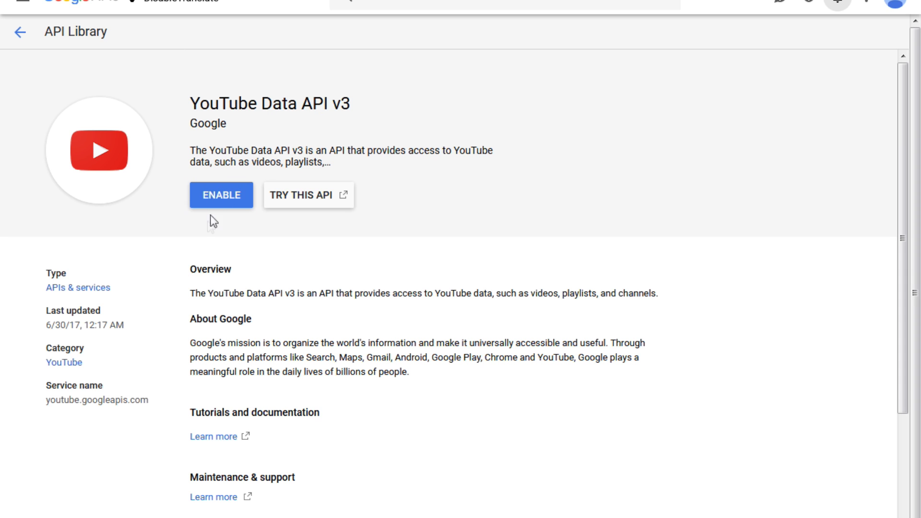
pyautogui.click(209, 195)
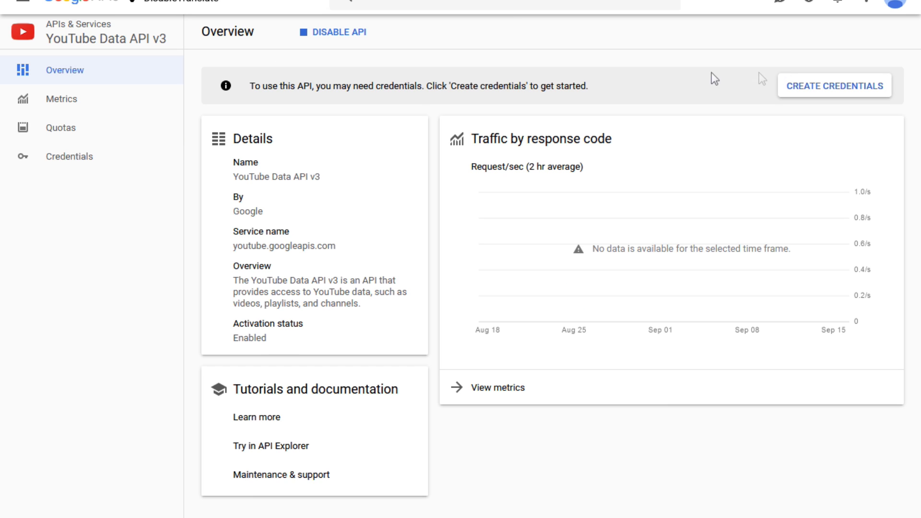
pyautogui.click(822, 85)
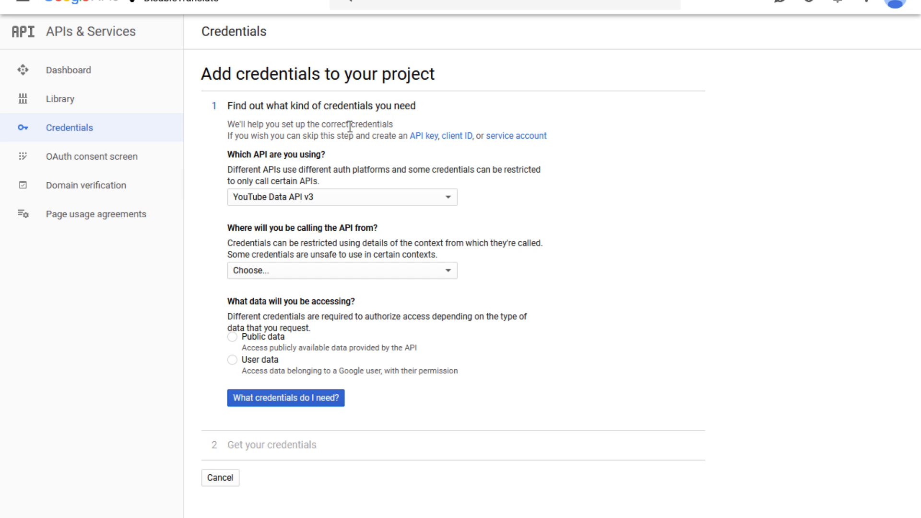
# Step: Start a new API key restricted to the youtube.com HTTP referrer
pyautogui.click(424, 137)
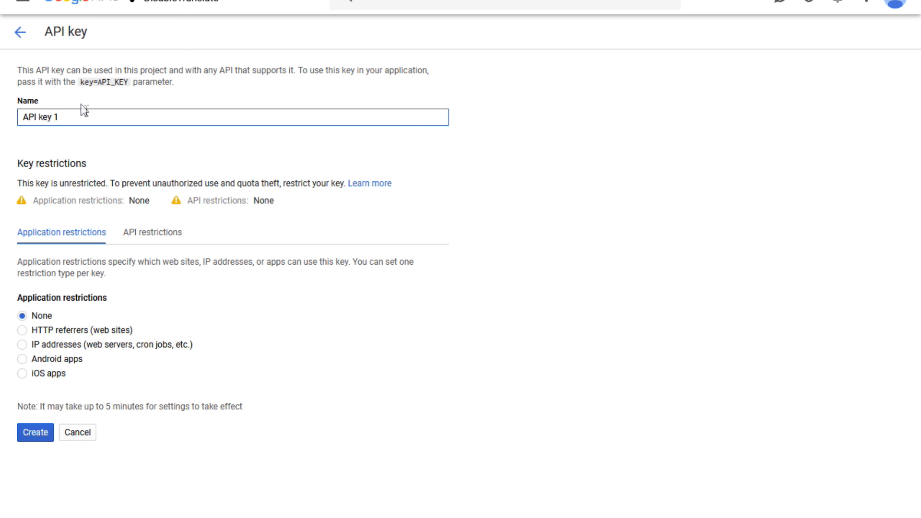
pyautogui.click(48, 331)
pyautogui.click(104, 434)
pyautogui.write('youtube.com')
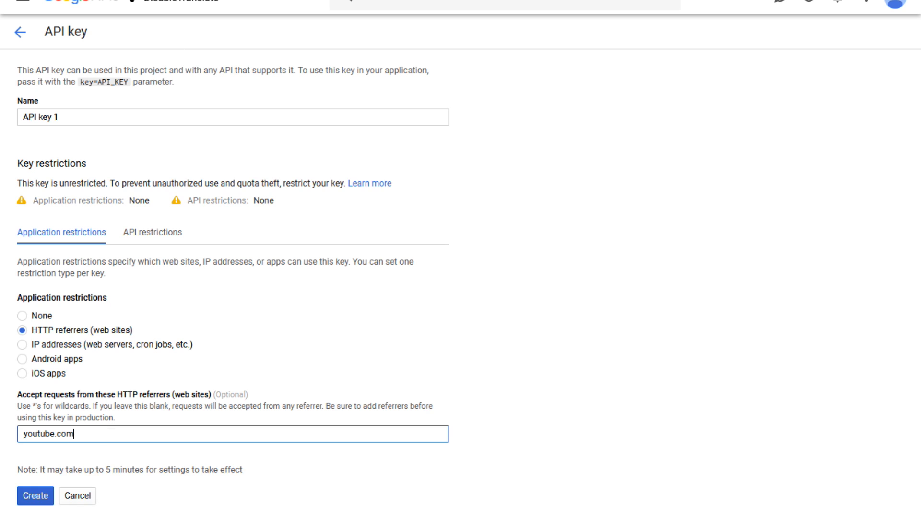
pyautogui.press('Return')
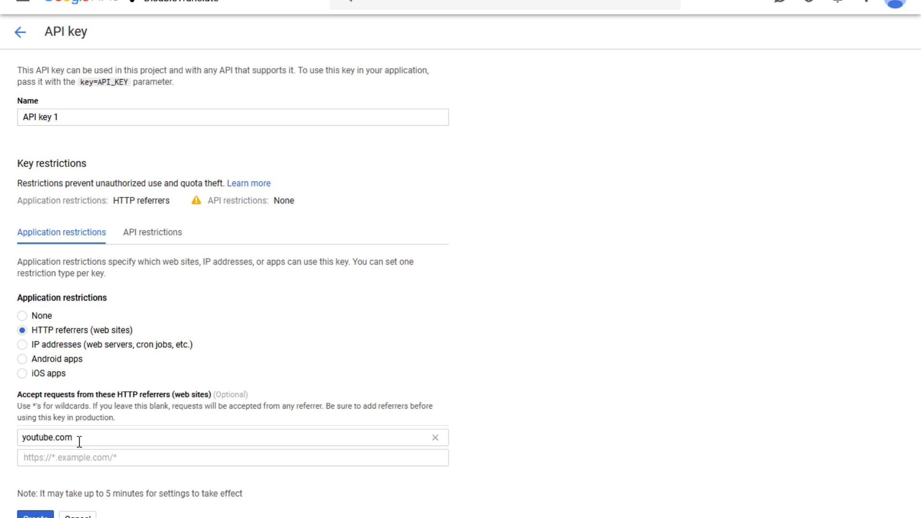
# Step: Limit the key to YouTube Data API v3, create it, and copy the key
pyautogui.click(144, 235)
pyautogui.click(94, 312)
pyautogui.click(98, 317)
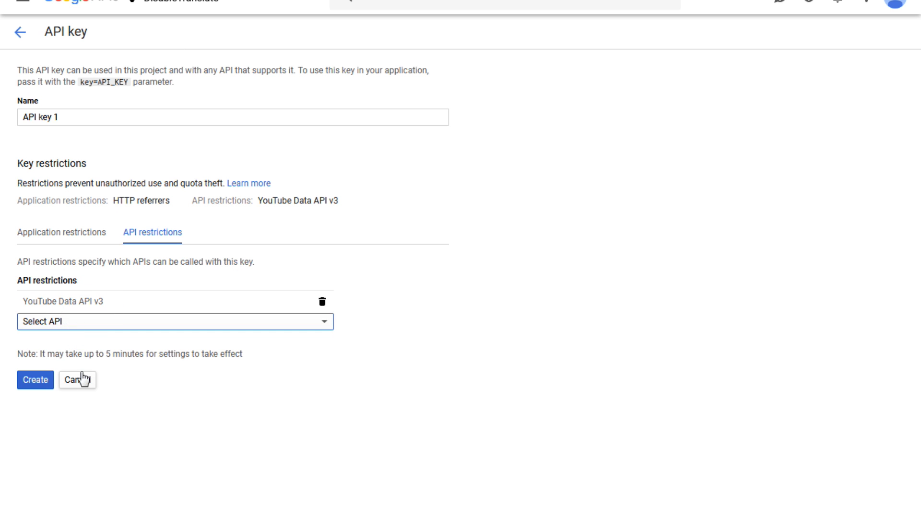
pyautogui.click(35, 379)
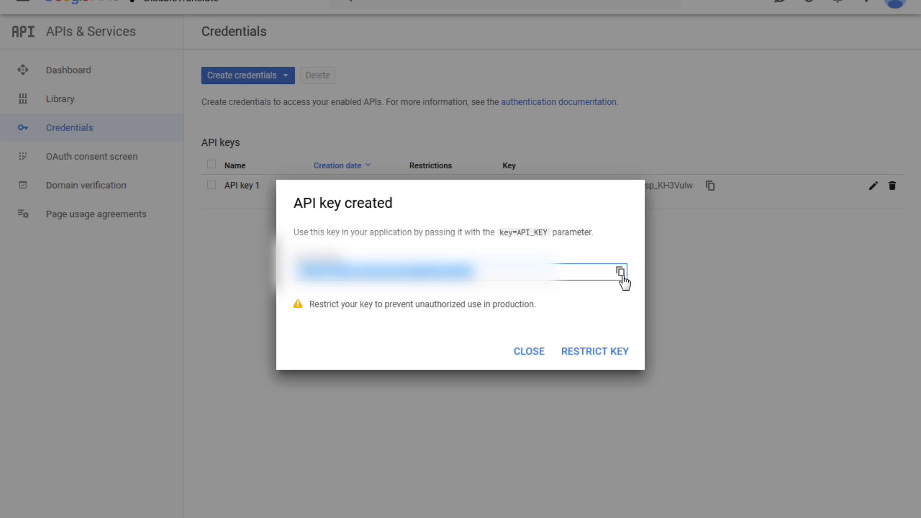
pyautogui.click(619, 272)
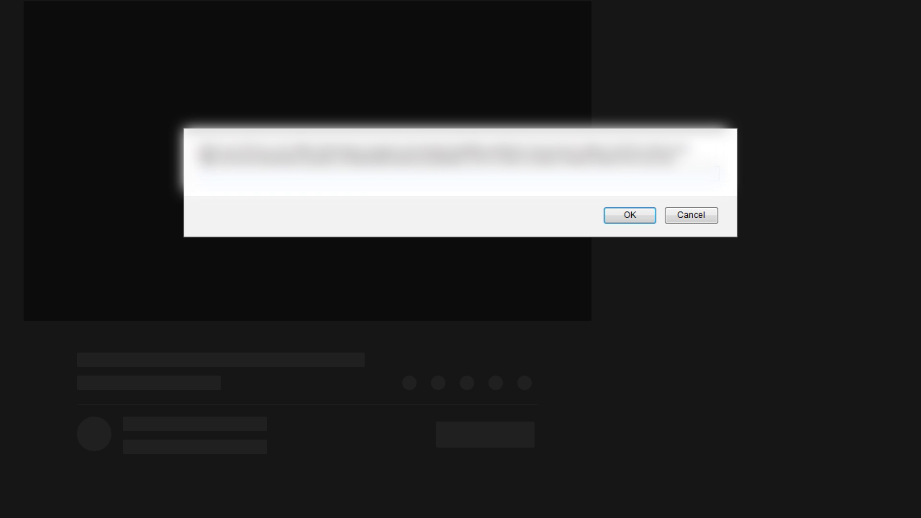
# Step: Paste the API key into the userscript's prompt and confirm it
pyautogui.rightClick(280, 177)
pyautogui.click(312, 237)
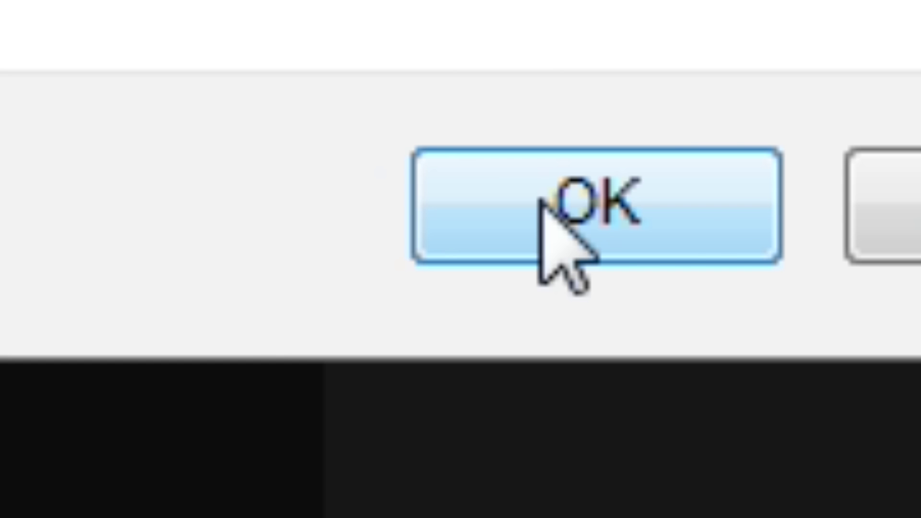
pyautogui.click(542, 204)
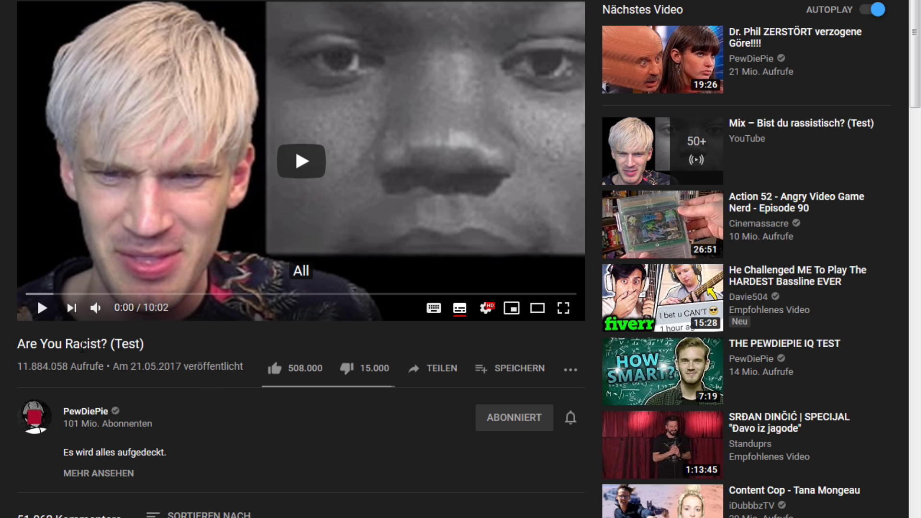
pyautogui.tripleClick(54, 339)
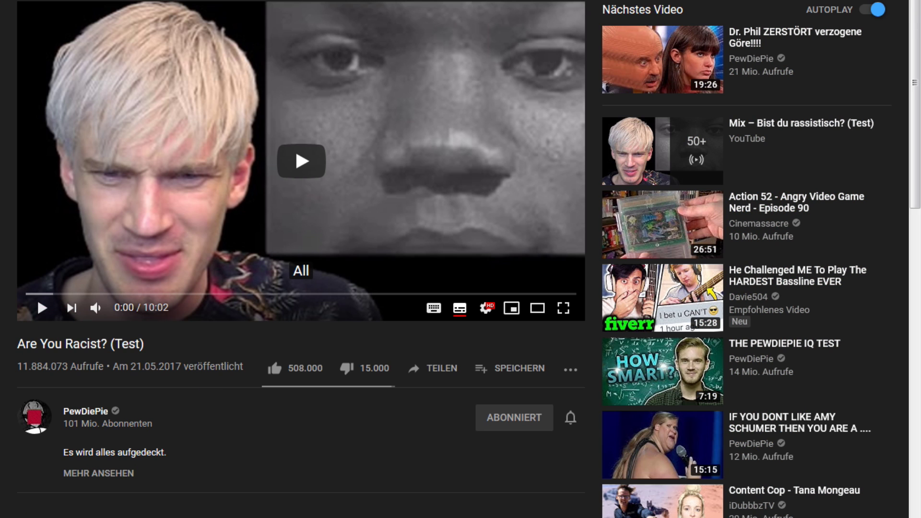
# Step: Reload the video page and cancel the two repeated API key prompts
pyautogui.press('F5')
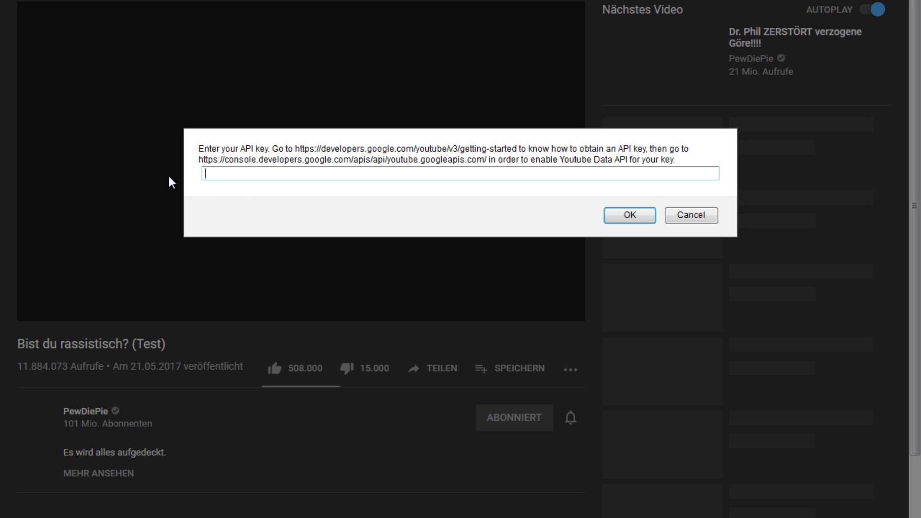
pyautogui.click(698, 213)
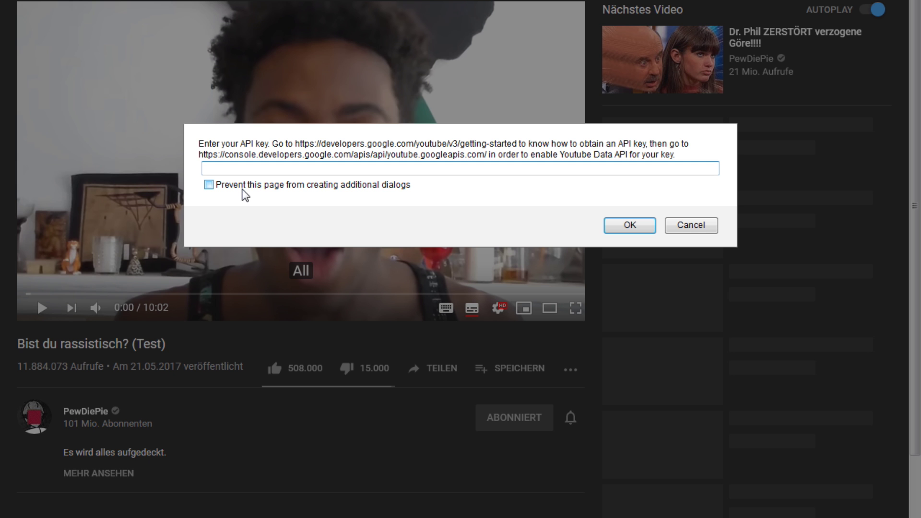
pyautogui.click(686, 225)
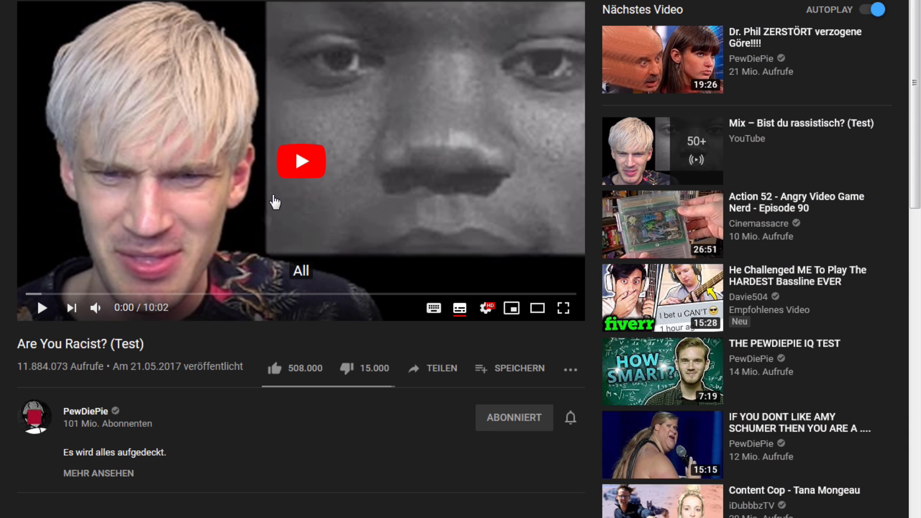
pyautogui.scroll(-6, 189, 348)
pyautogui.scroll(6, 192, 348)
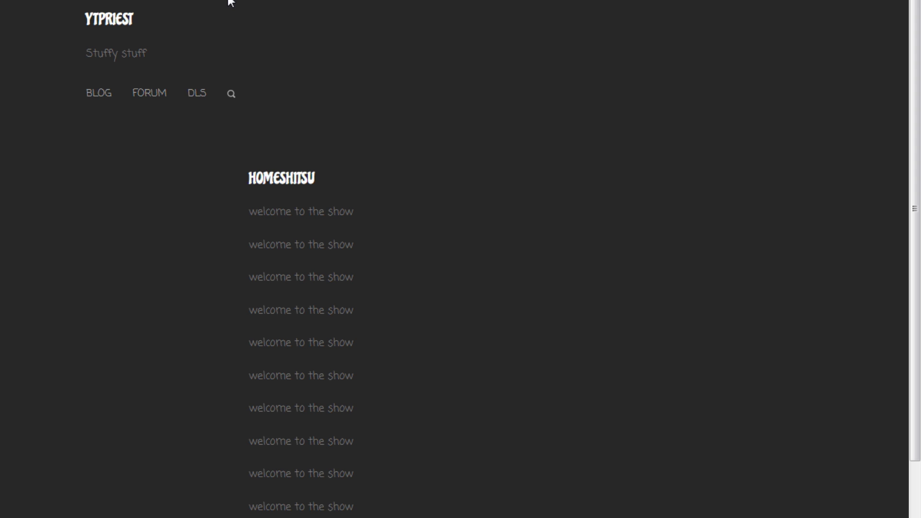
pyautogui.scroll(-3, 246, 4)
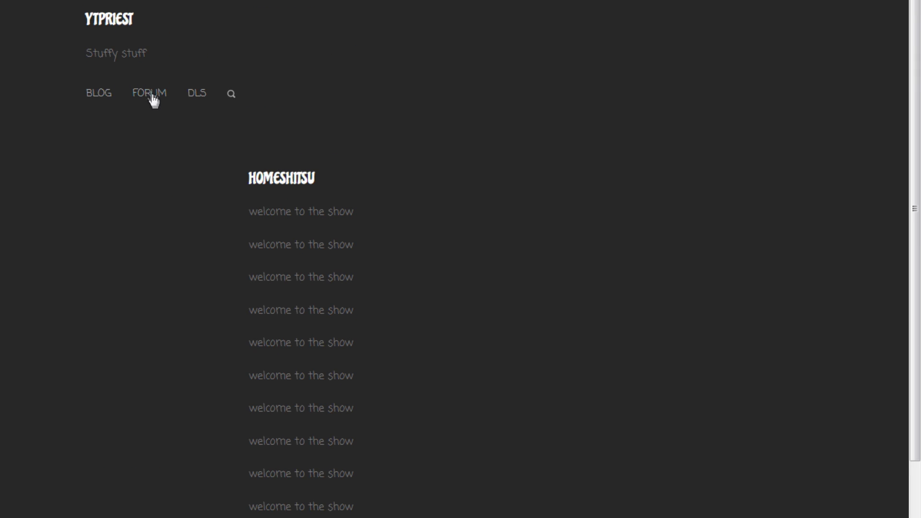
pyautogui.click(106, 93)
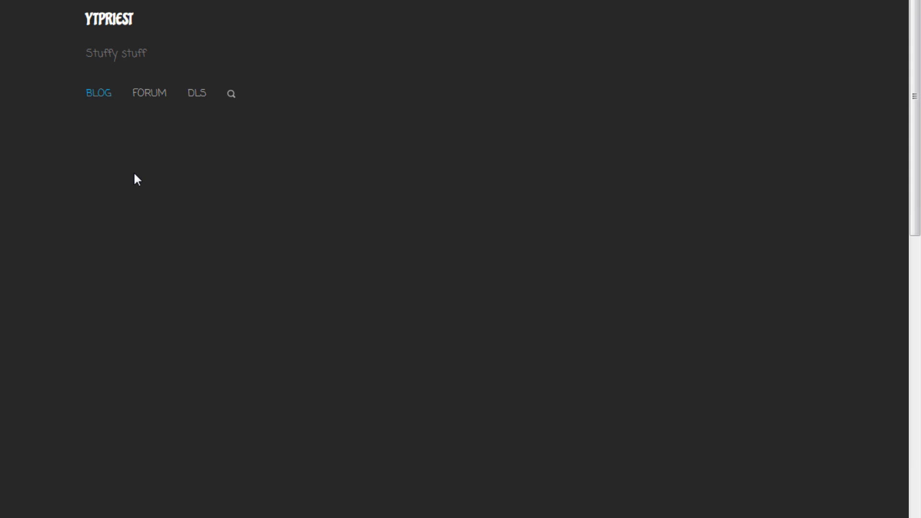
pyautogui.scroll(-10, 137, 174)
pyautogui.scroll(10, 140, 144)
pyautogui.click(148, 93)
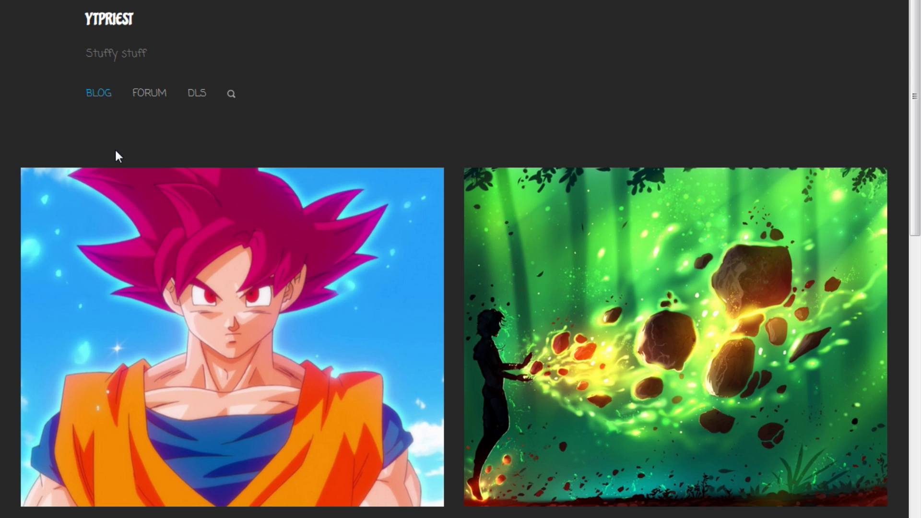
pyautogui.scroll(-5, 115, 151)
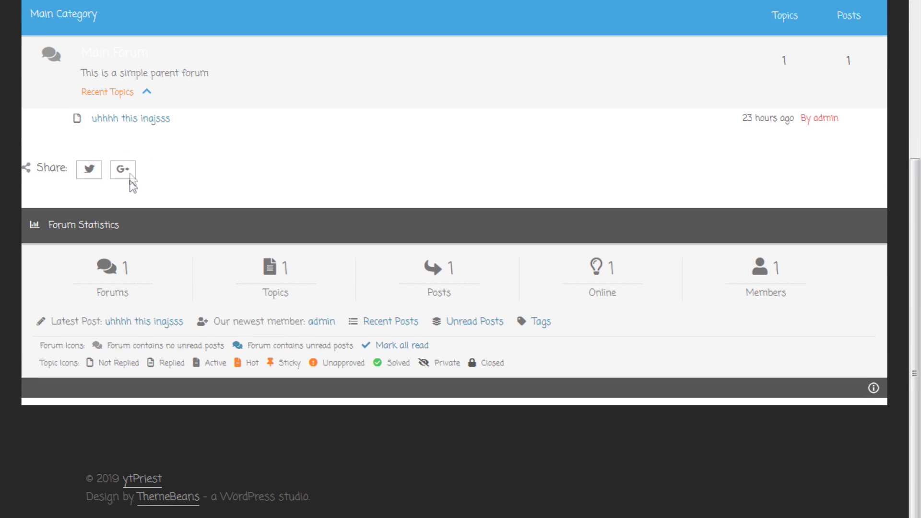
pyautogui.scroll(5, 115, 144)
pyautogui.click(100, 24)
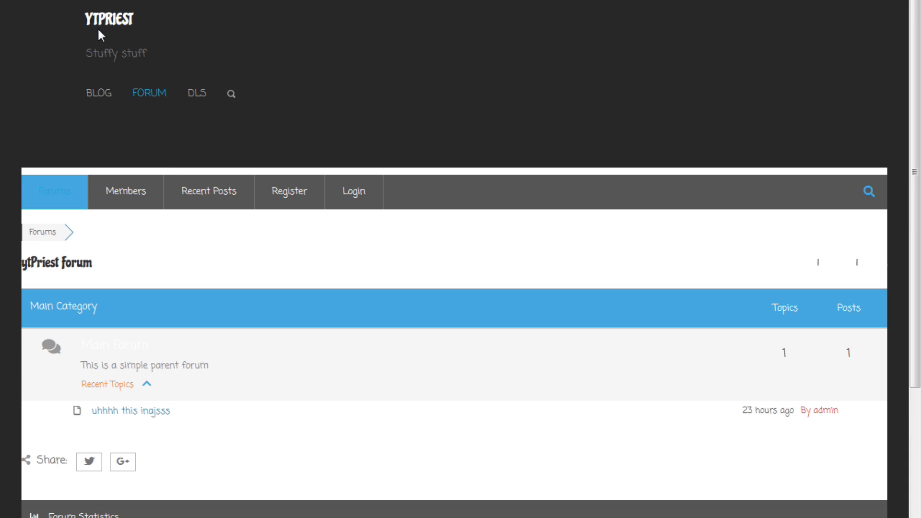